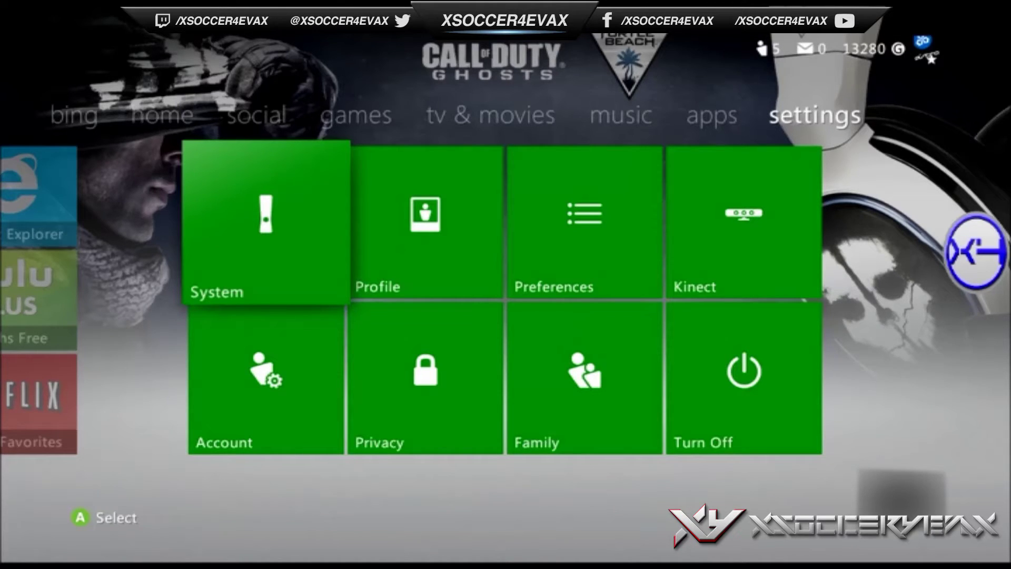
Open Network Settings from the Xbox 360 System menu to list the Wired and Wireless networks.
key(Return)
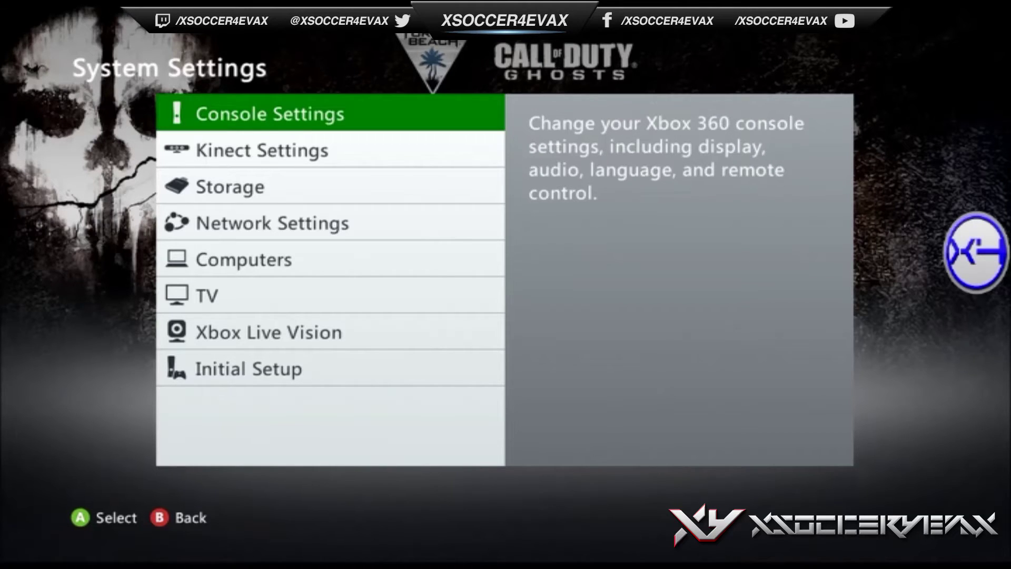
key(Down)
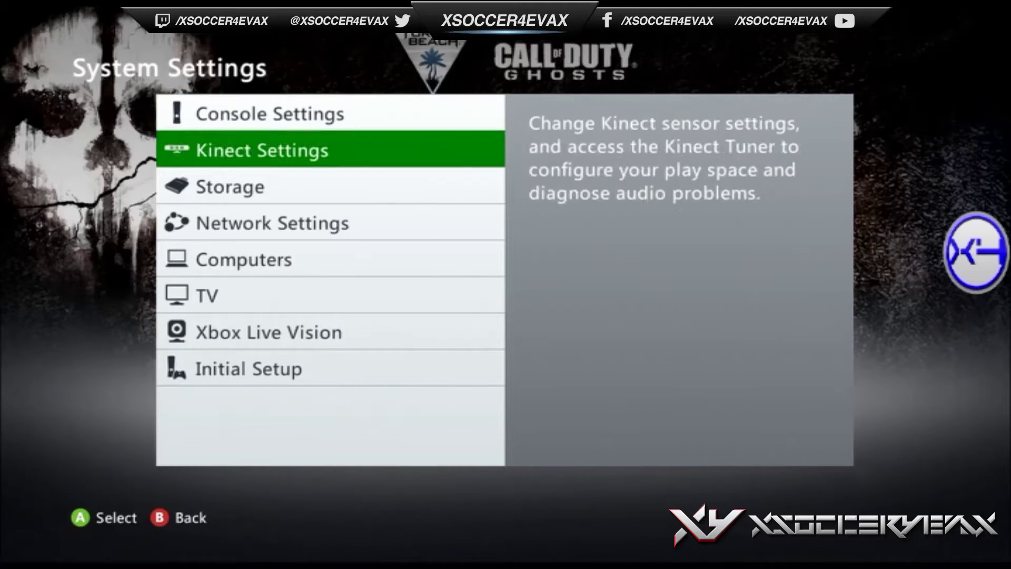
key(Down)
key(Down)
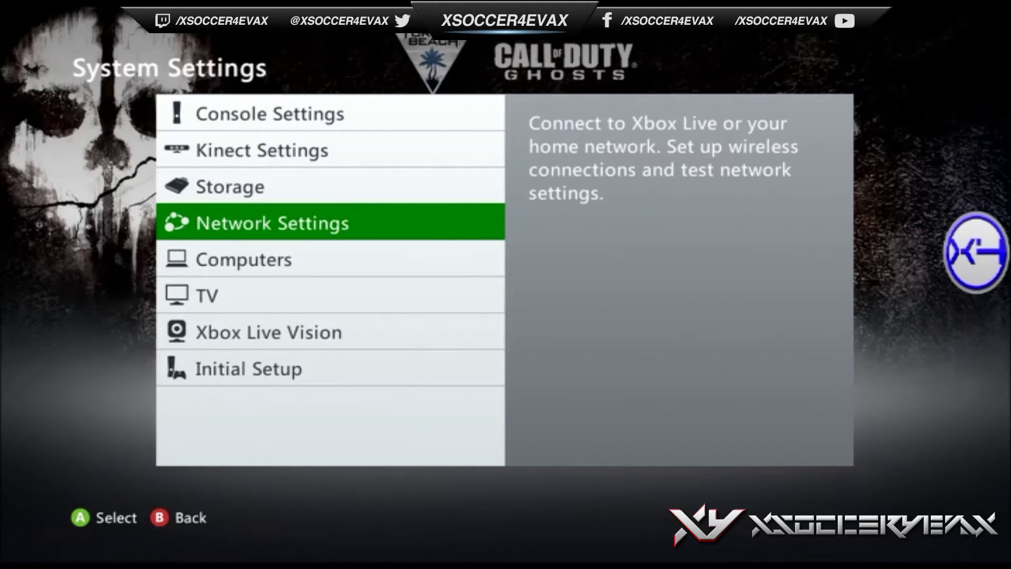
key(Return)
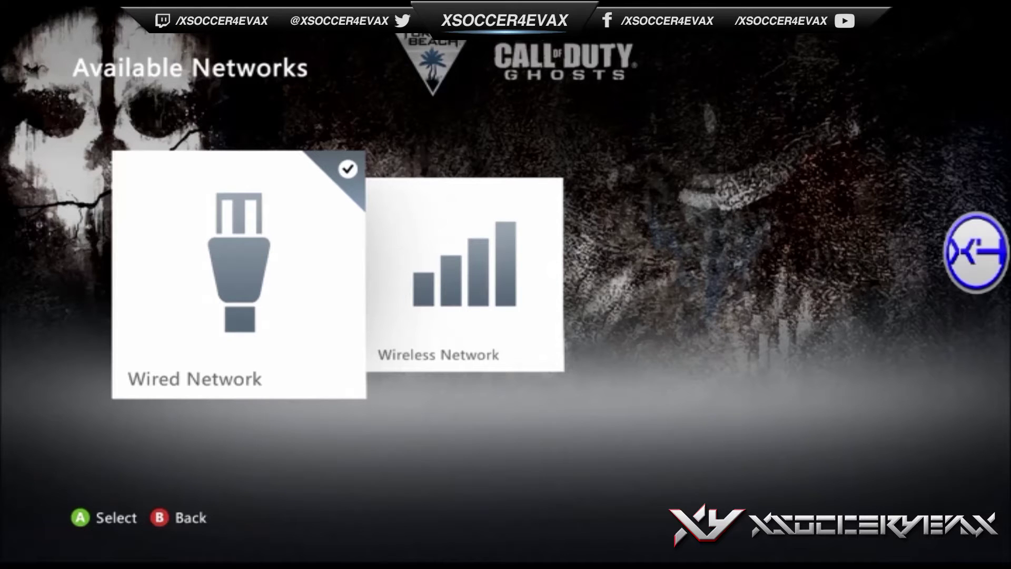
Open Configure Network for the Wired Network to show IP address 192.168.1.4.
key(Return)
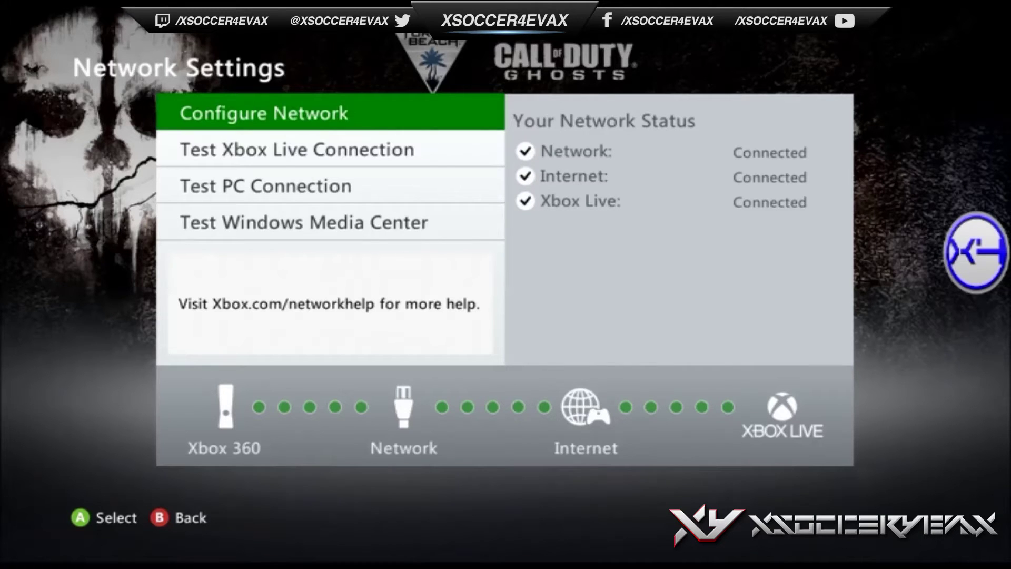
key(Return)
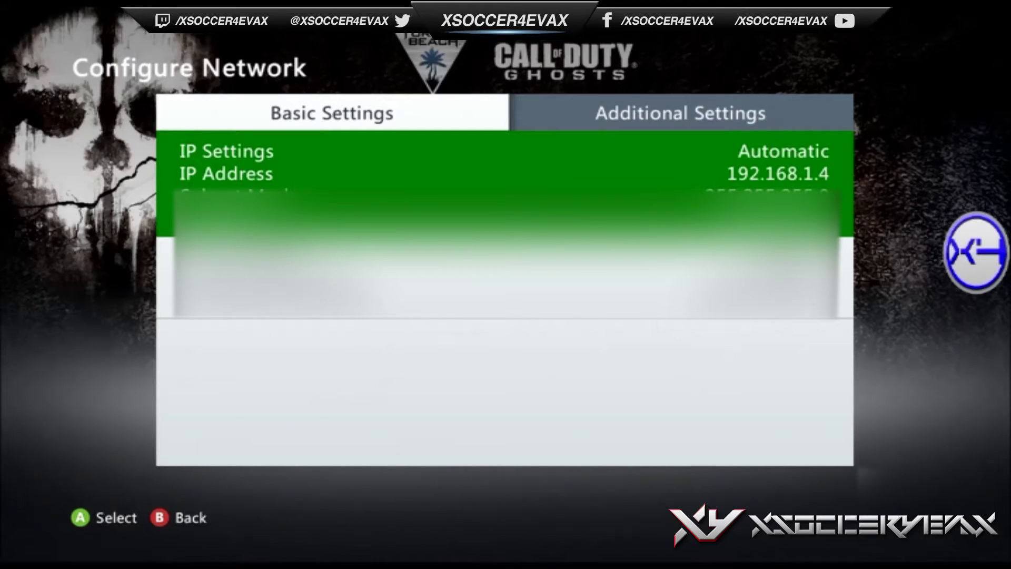
Open Advanced Settings on the Additional Settings tab to view the console's MAC address.
key(Right)
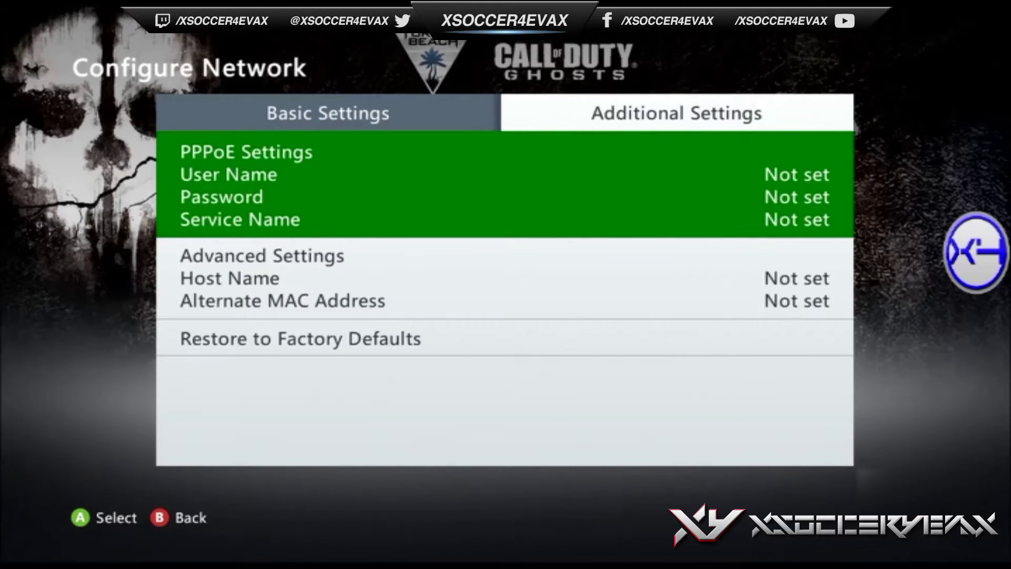
click(504, 278)
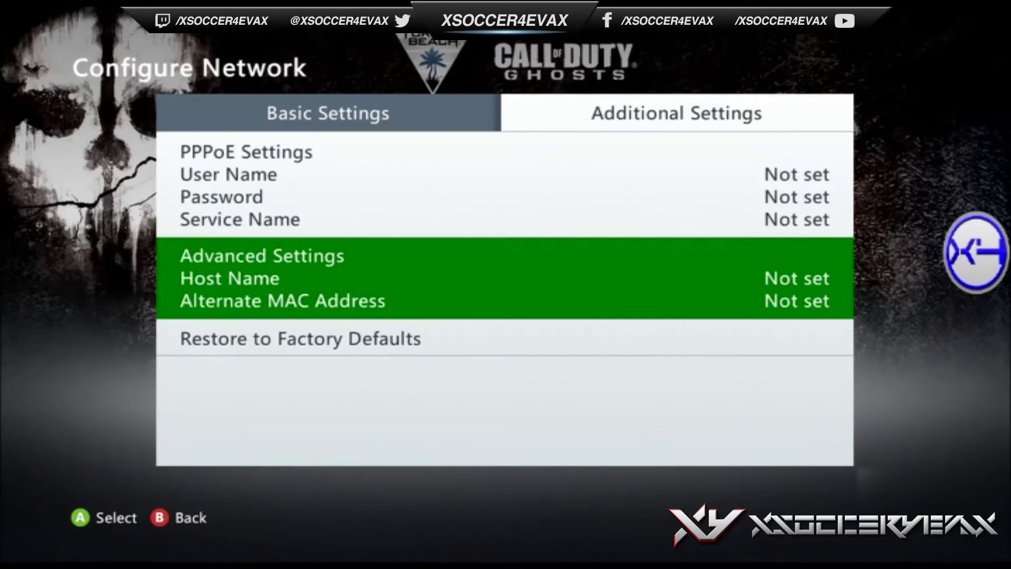
key(Return)
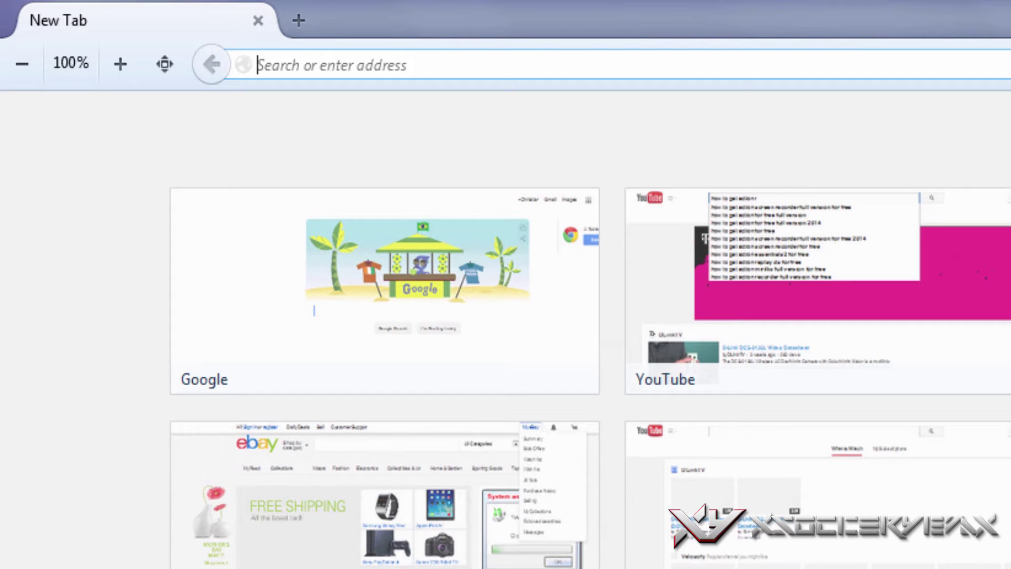
Enter 192.168.1.1 in Firefox's address bar to reach the router admin page.
text(192.168)
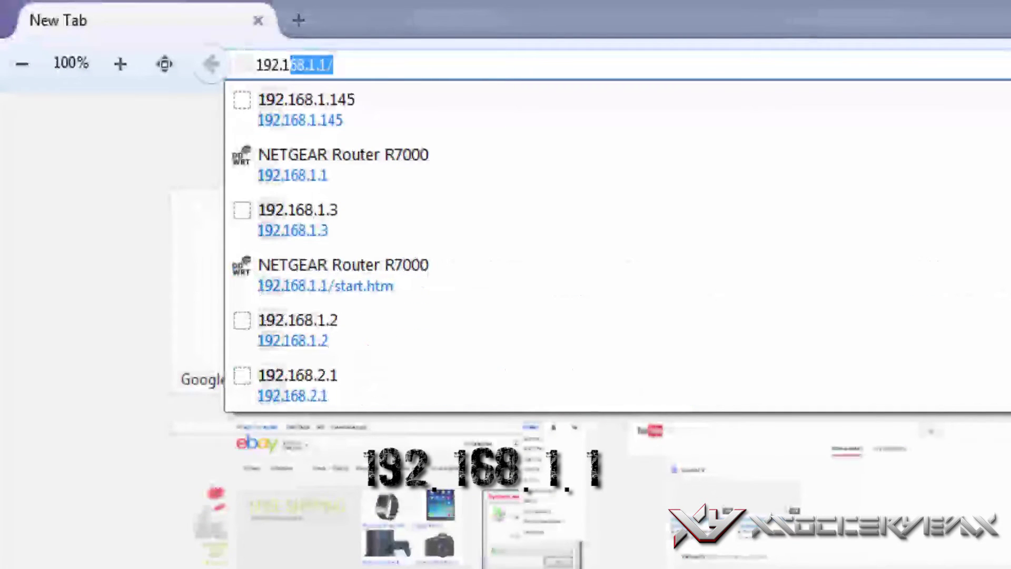
text(.1.1/start.htm)
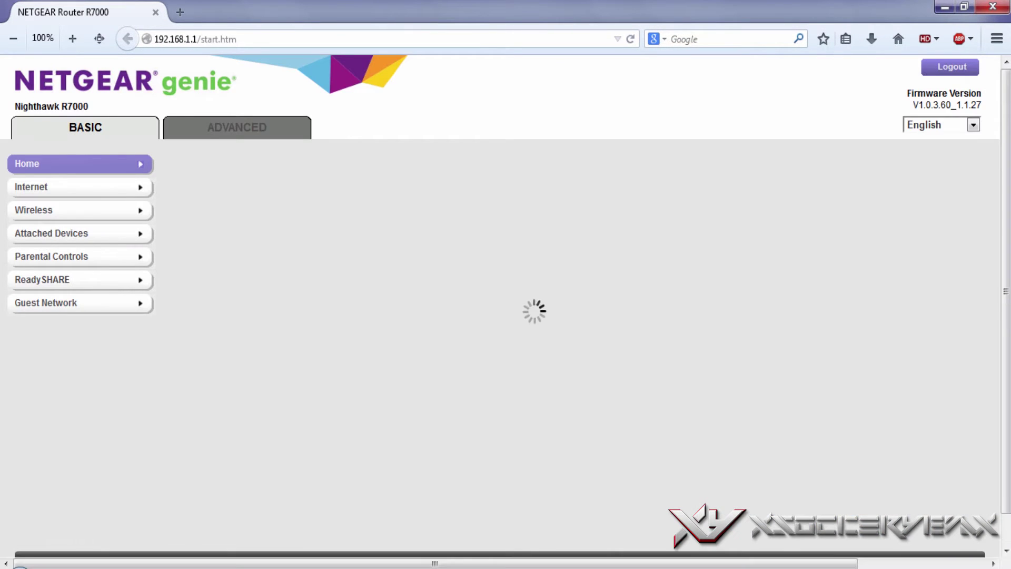
Go to the ADVANCED tab and expand Advanced Setup for port forwarding.
click(237, 127)
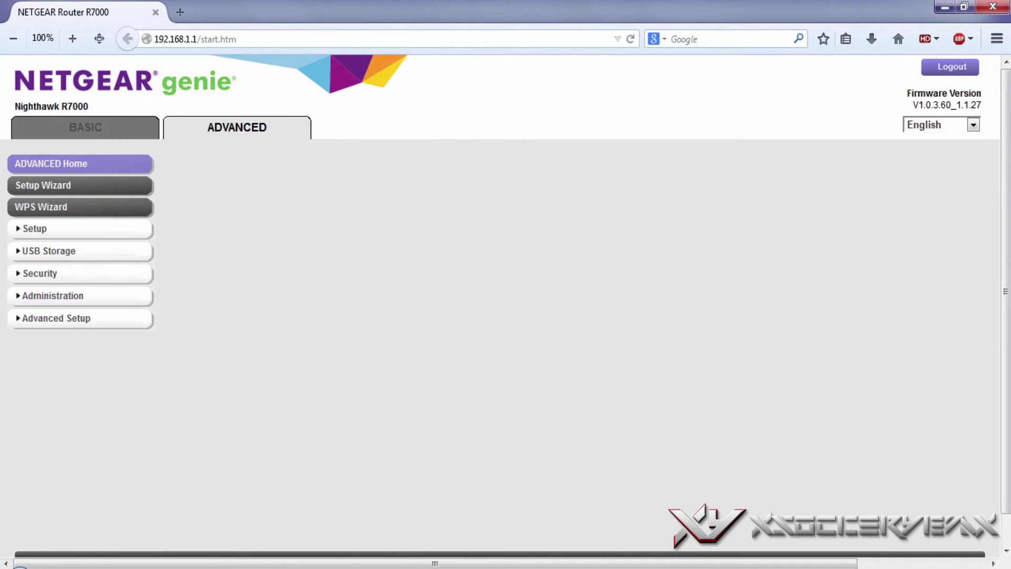
click(57, 318)
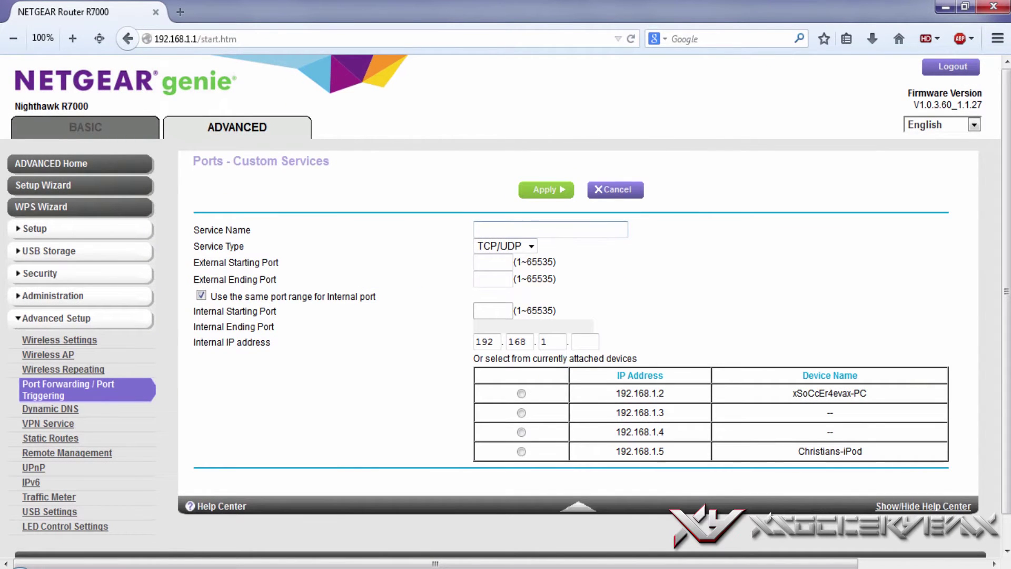
Name the custom service Xbox 360 with external ports 3074 to 3074.
text(Xb)
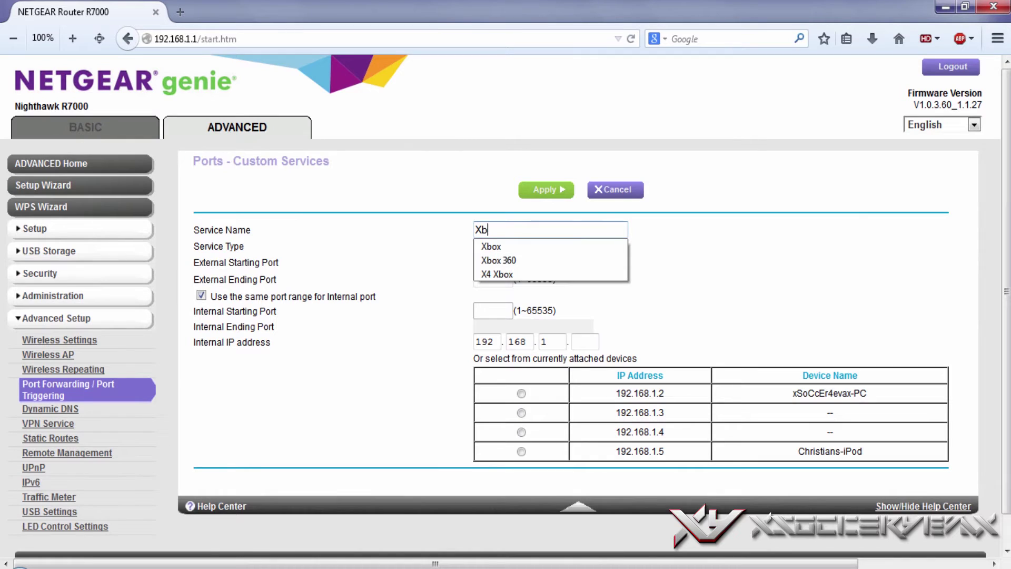
key(Down)
key(Down)
key(Return)
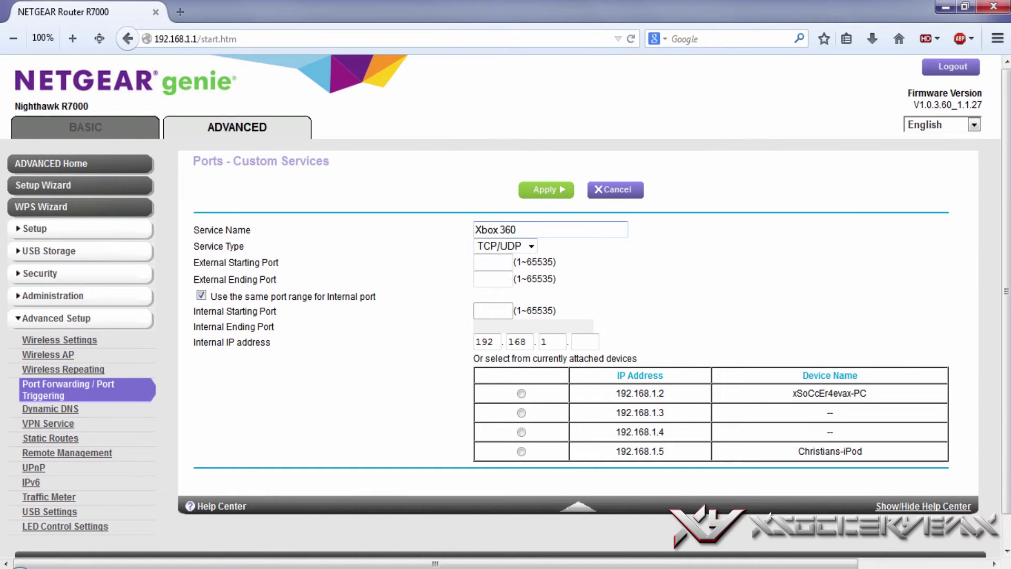
key(Tab)
key(Tab)
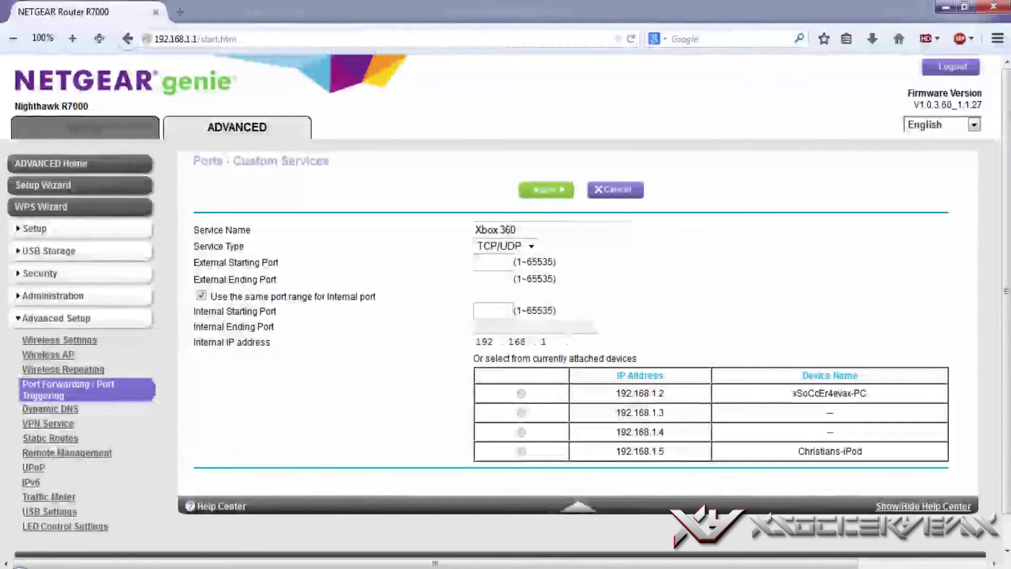
text(3)
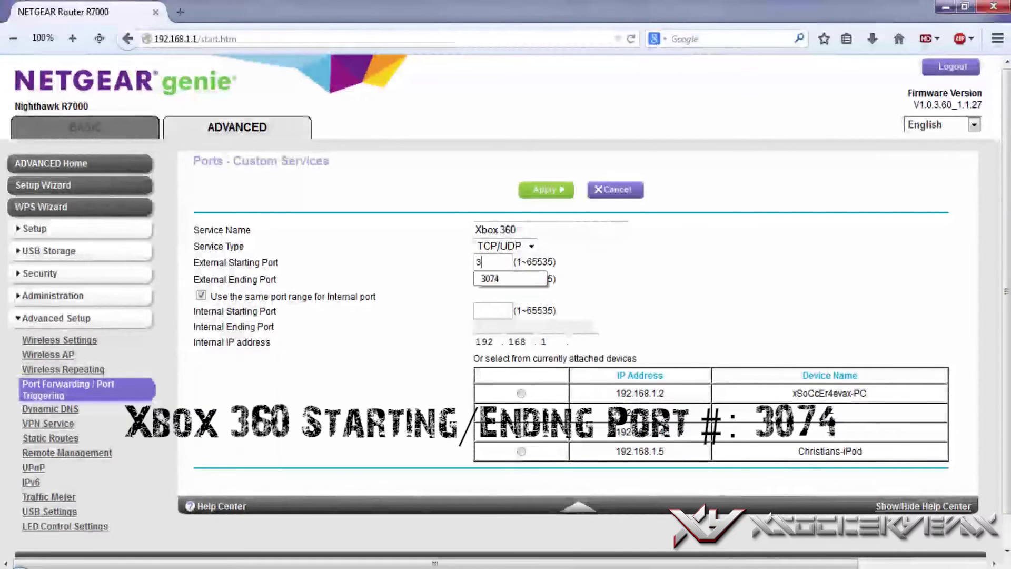
text(074)
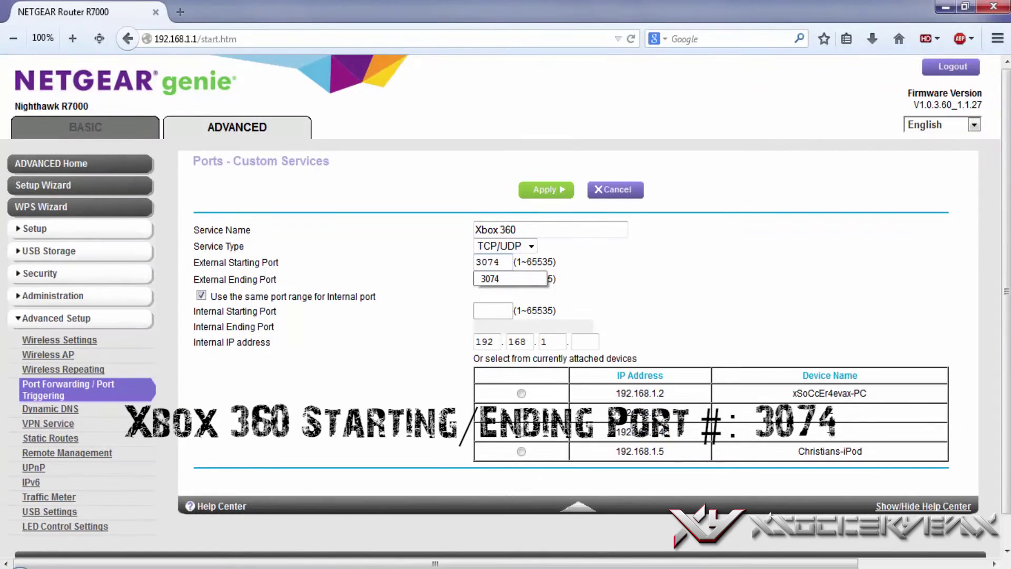
key(Down)
key(Return)
key(Tab)
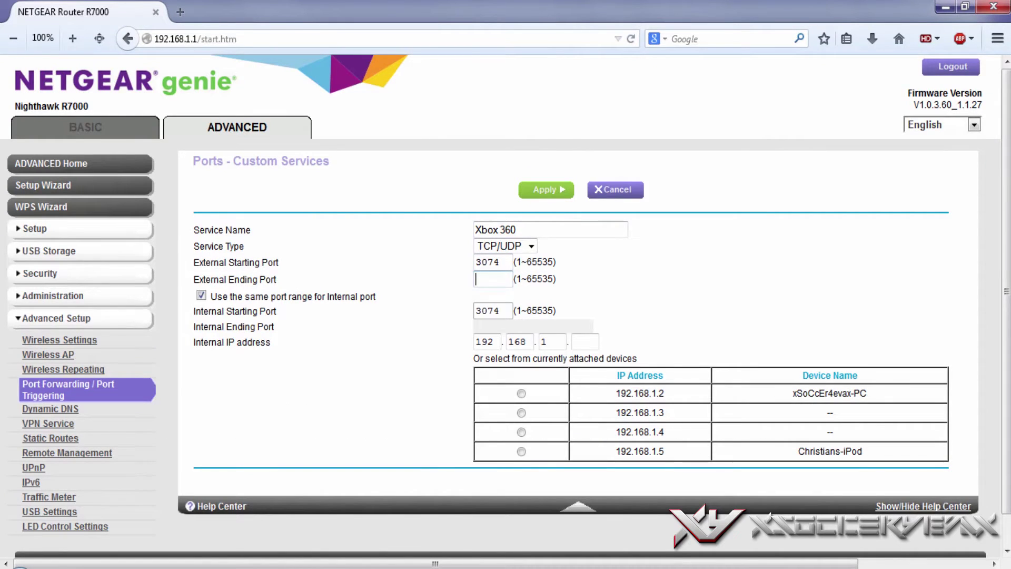
text(3074)
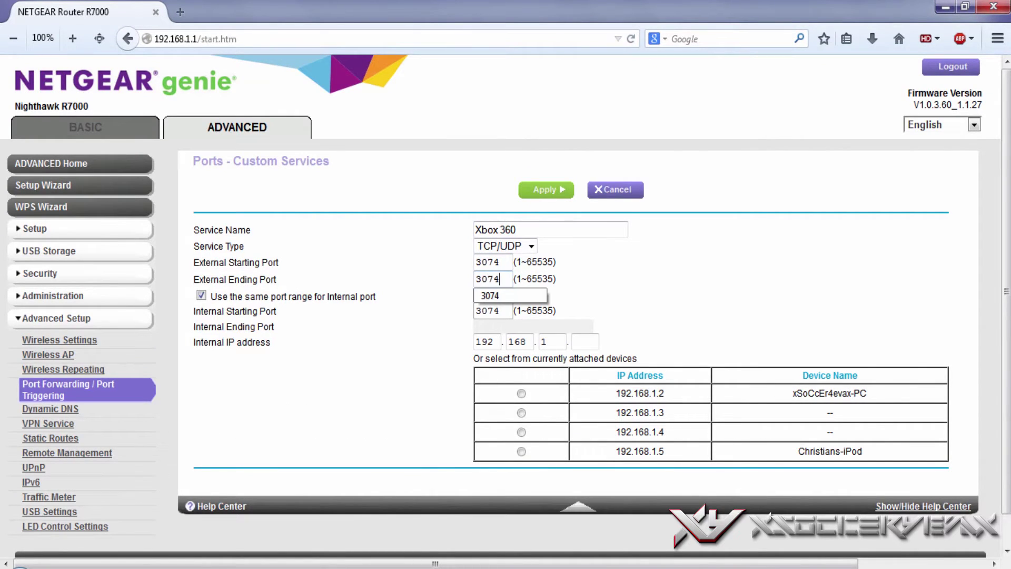
key(Tab)
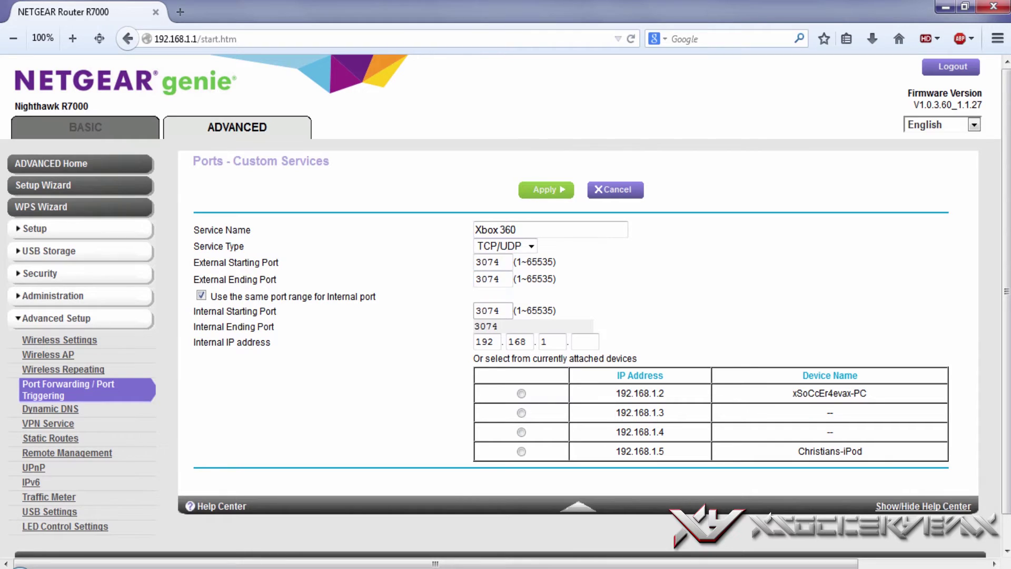
Forward the ports to 192.168.1.4, save the rule, and expand the Setup section.
click(585, 341)
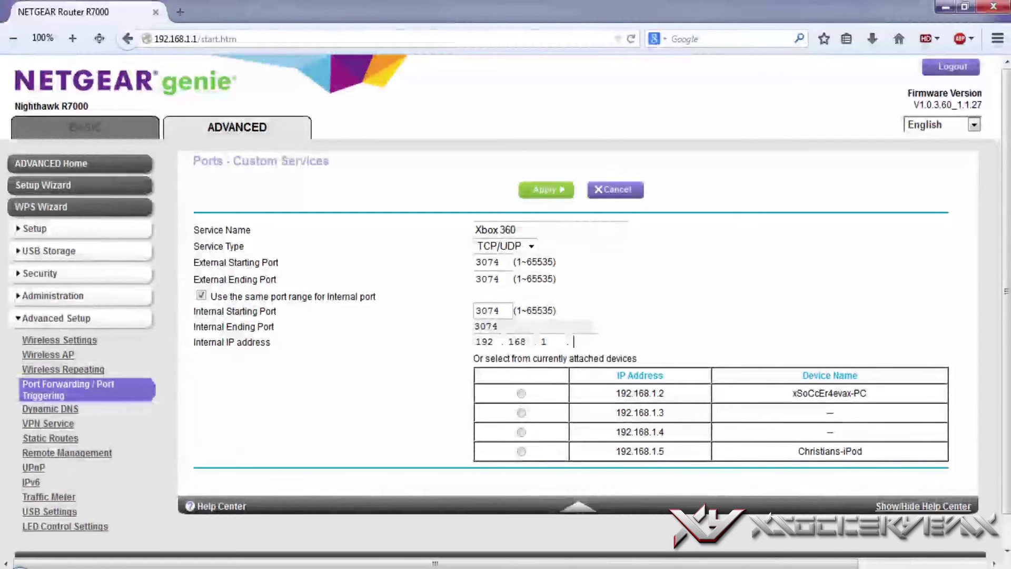
click(521, 432)
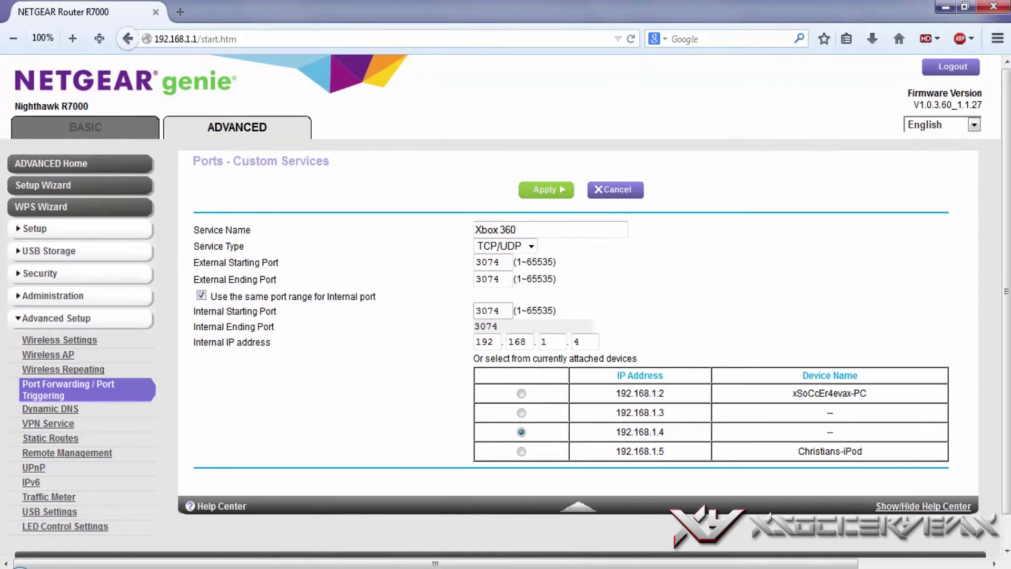
key(Return)
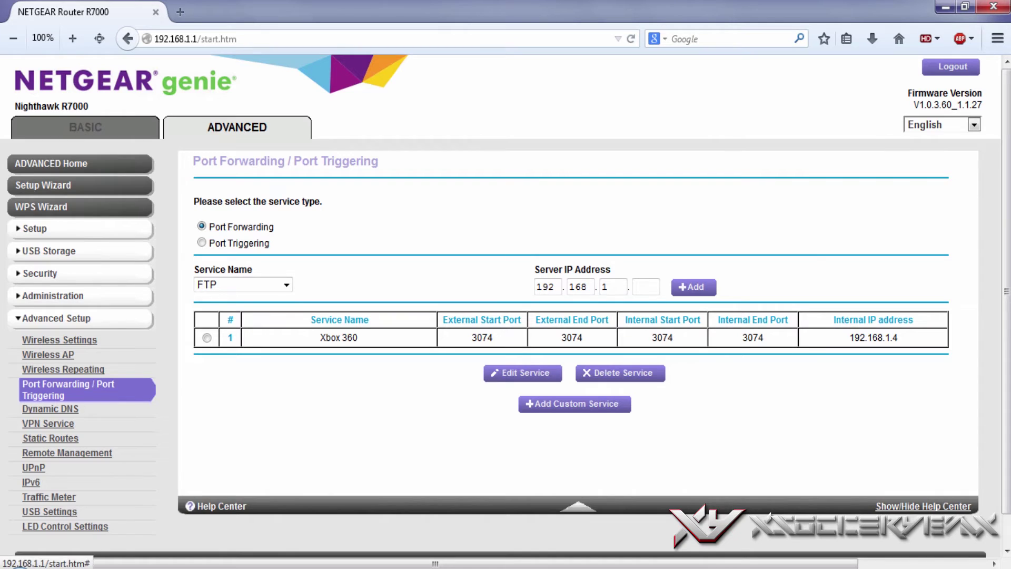
click(34, 228)
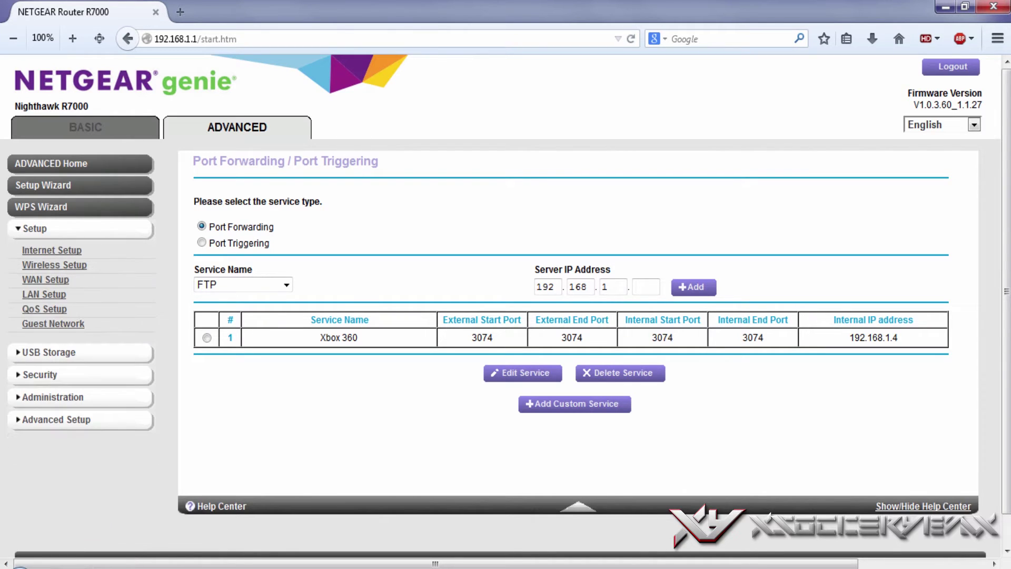
Open Setup QoS rule from the Upstream QoS tab and dismiss the colour-scheme popup.
click(44, 308)
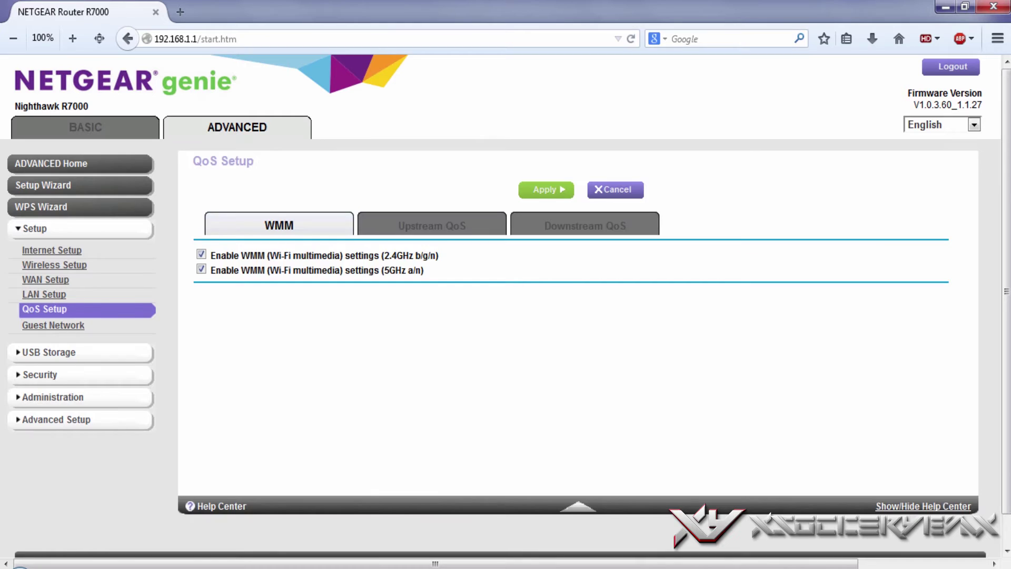
click(432, 225)
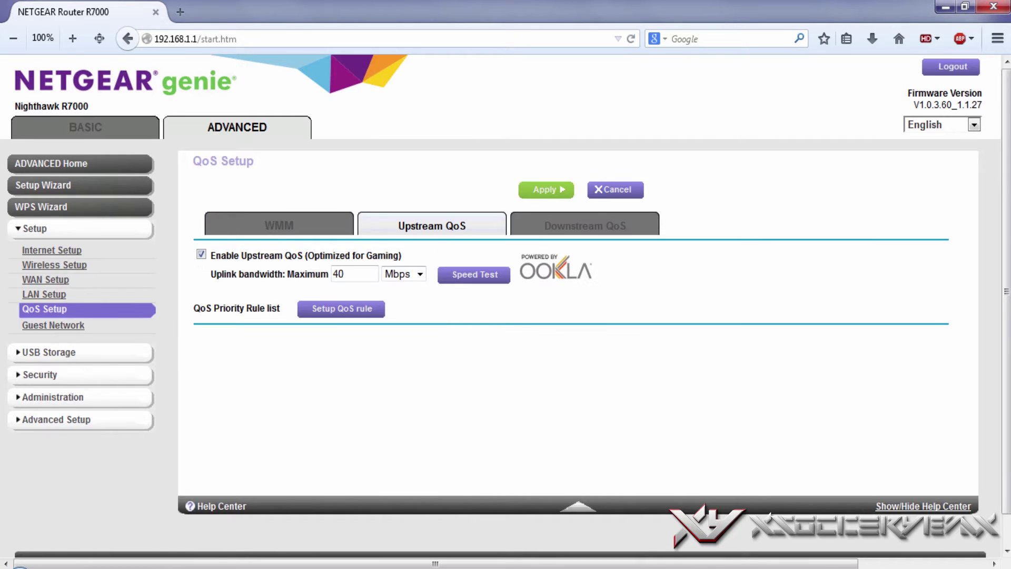
click(342, 309)
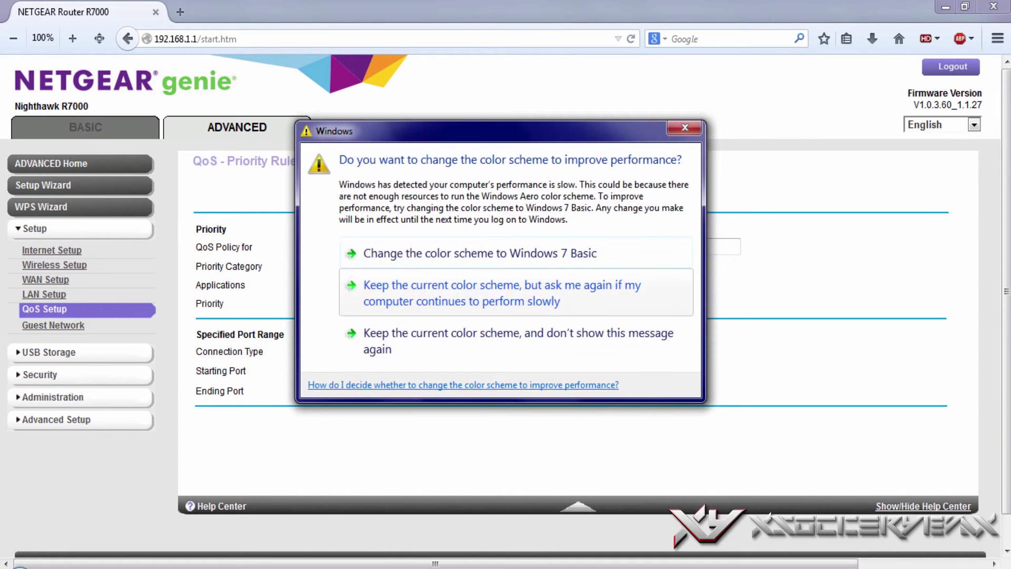
key(Escape)
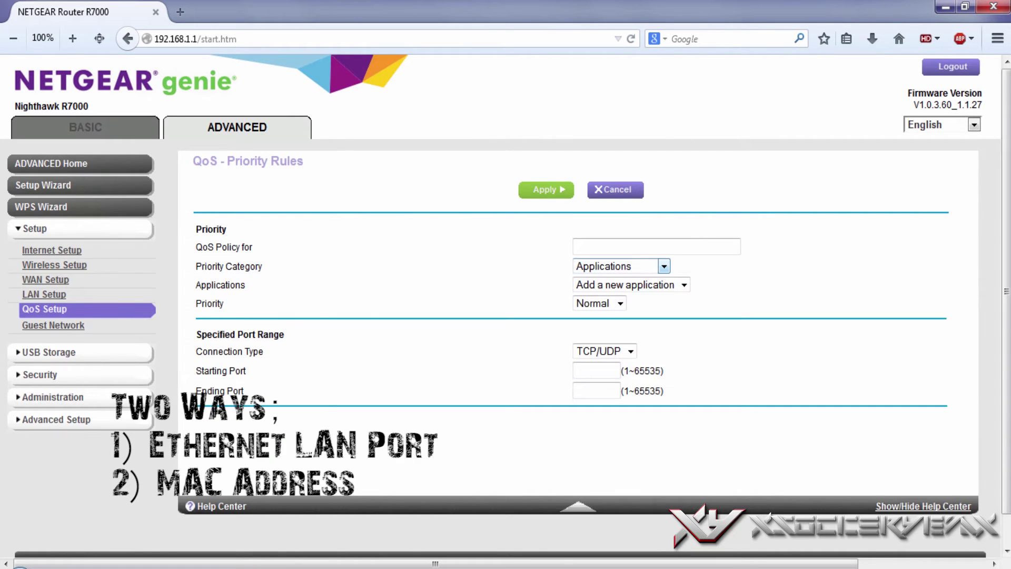
Set Priority Category to Ethernet LAN Port with port 1, leaving priority at Normal.
click(663, 266)
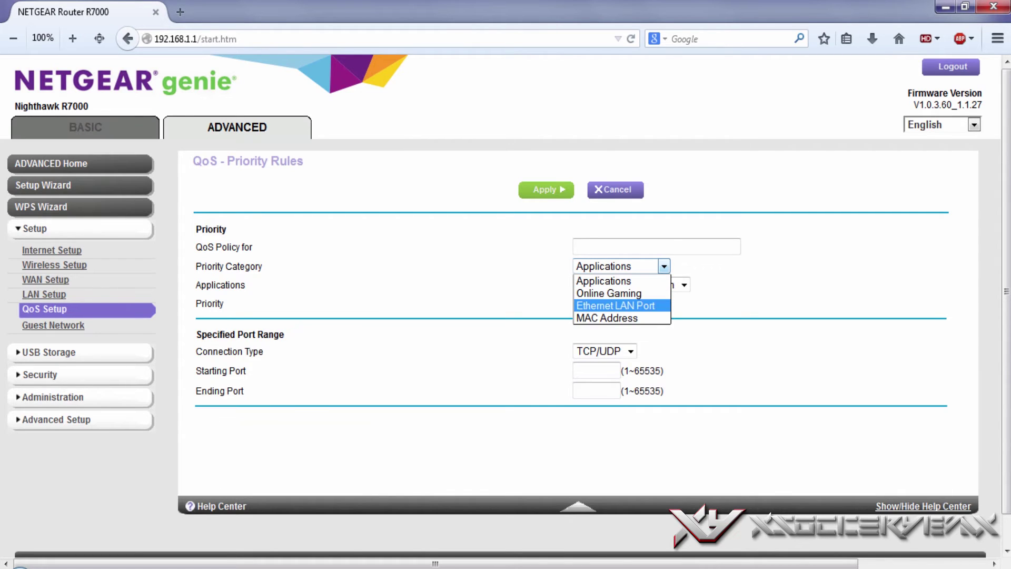
click(615, 305)
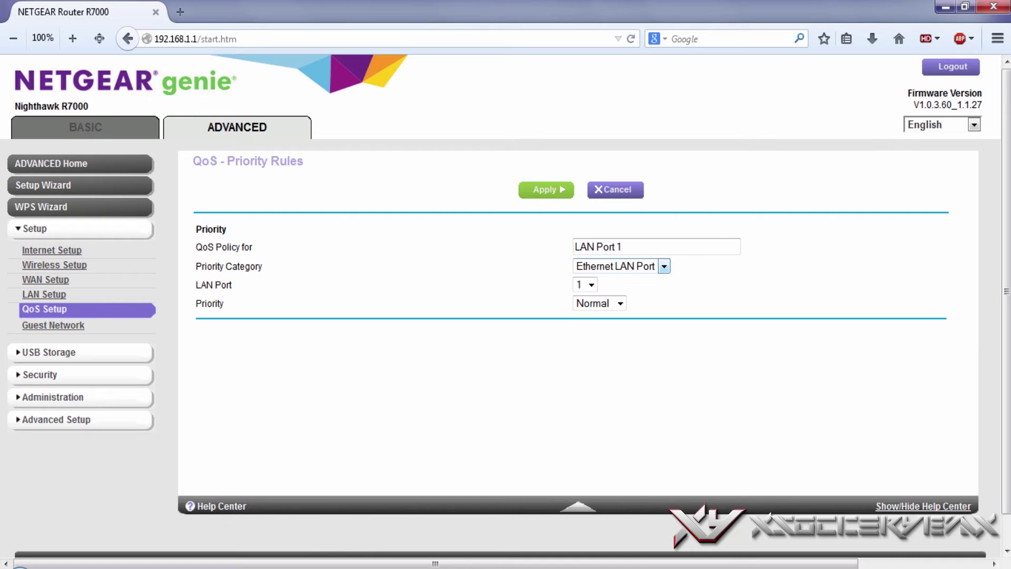
click(586, 284)
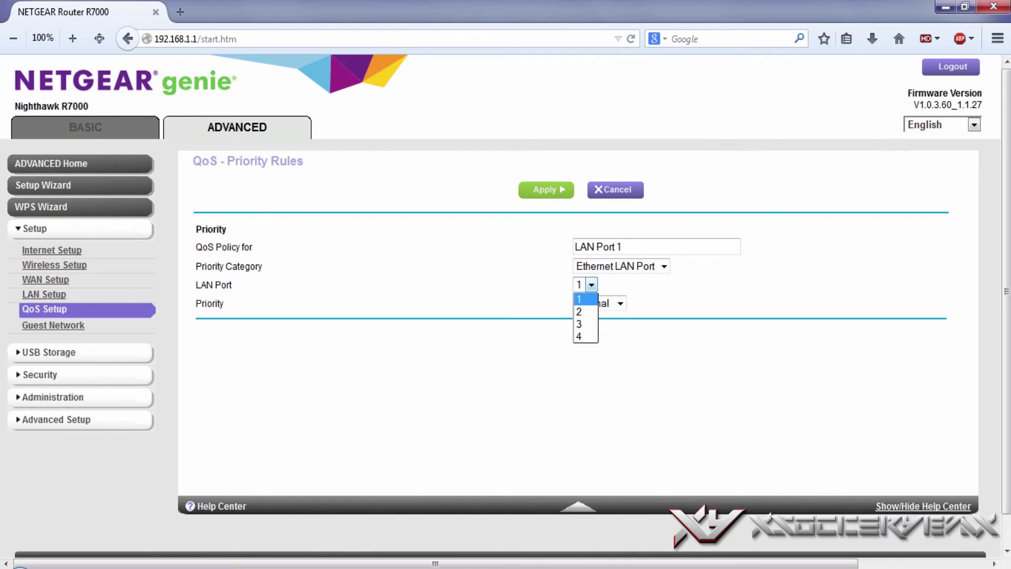
key(Escape)
key(Tab)
key(alt+Down)
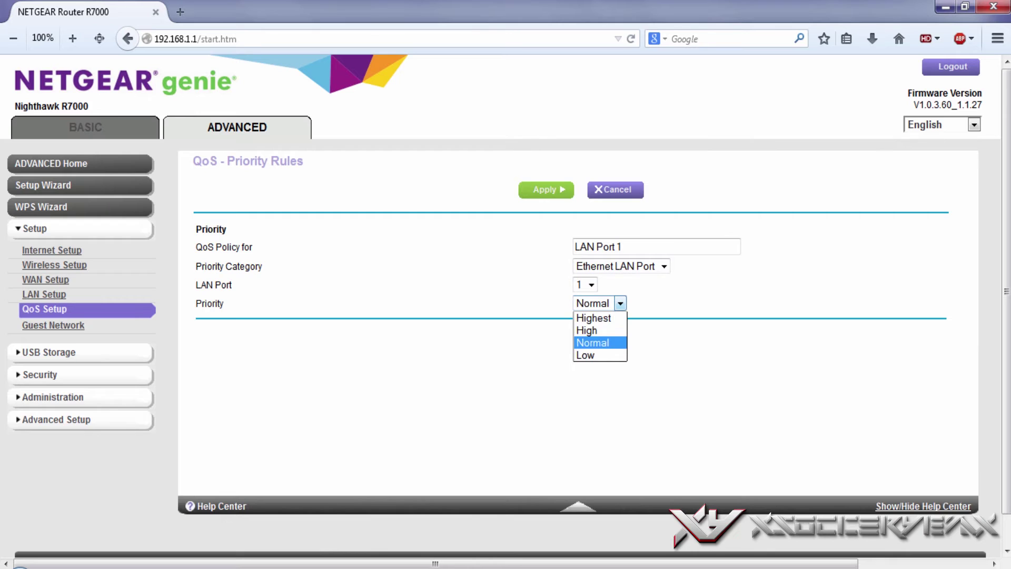
key(Up)
key(Up)
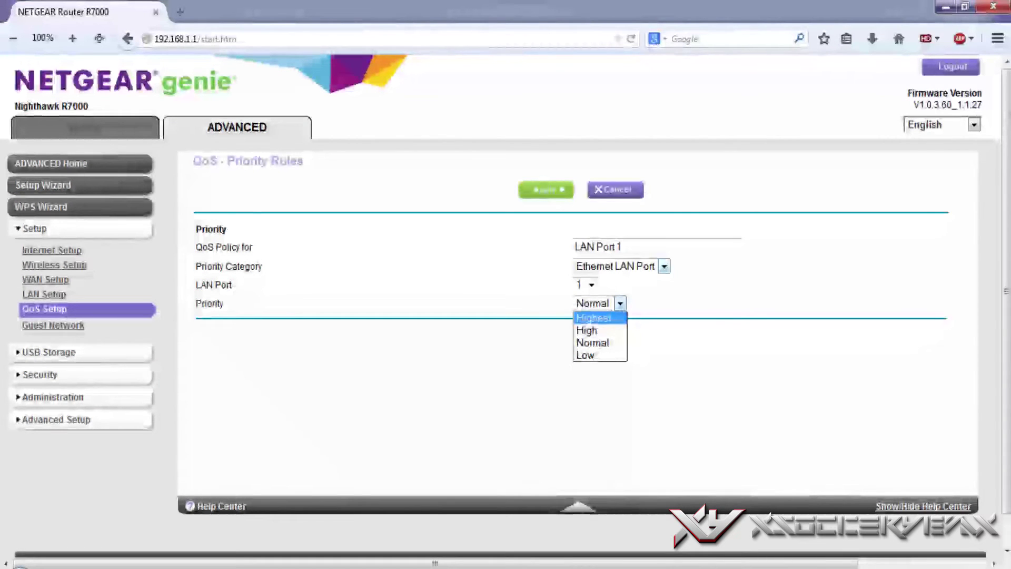
key(Escape)
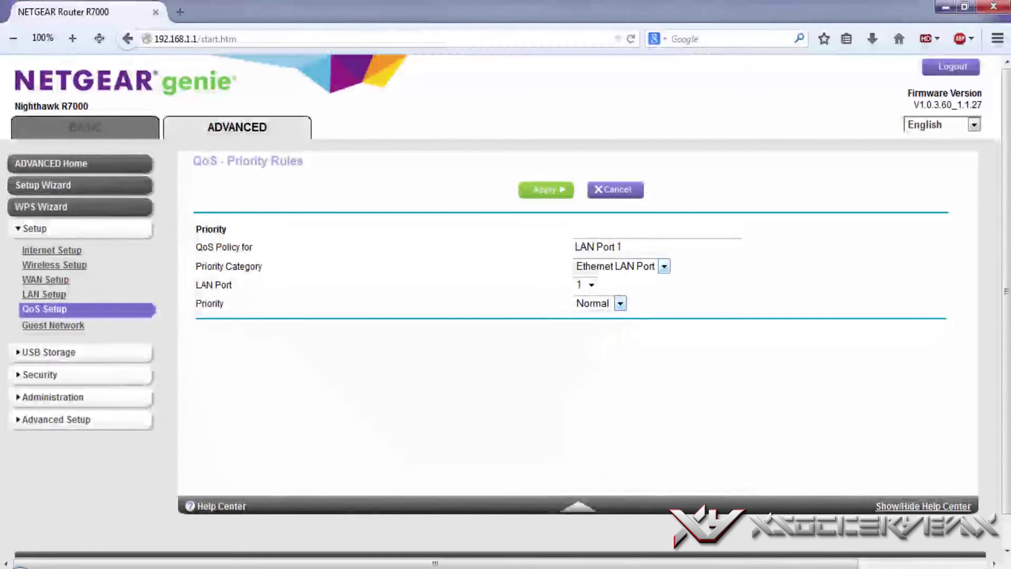
click(664, 266)
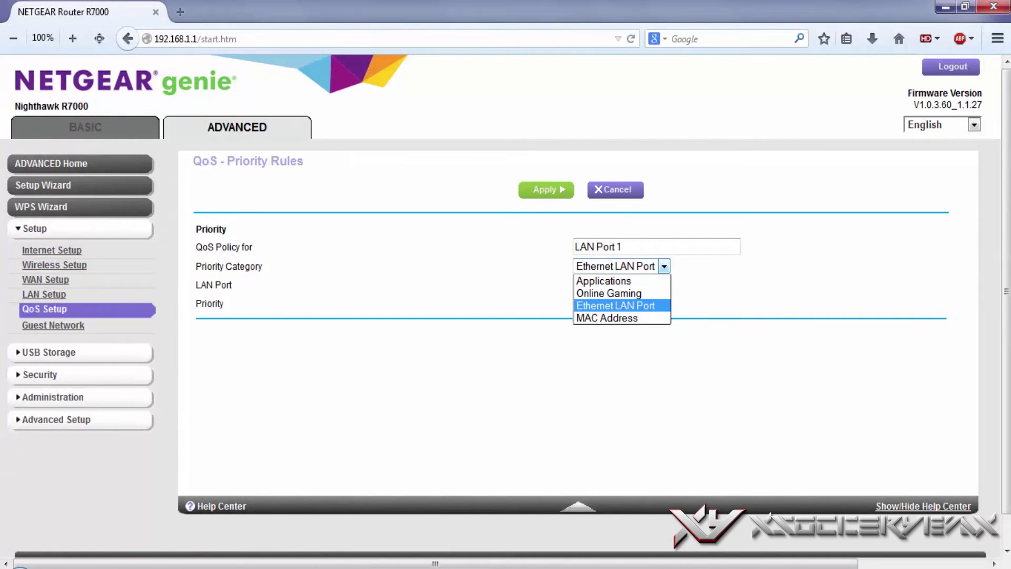
Switch Priority Category to MAC Address and select the console's device entry.
key(Down)
key(Return)
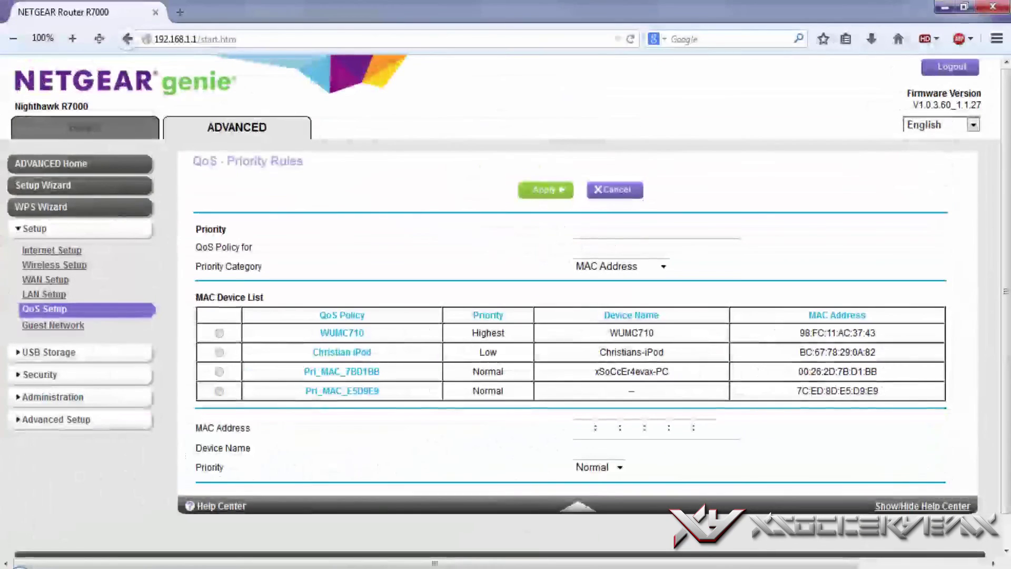
click(220, 391)
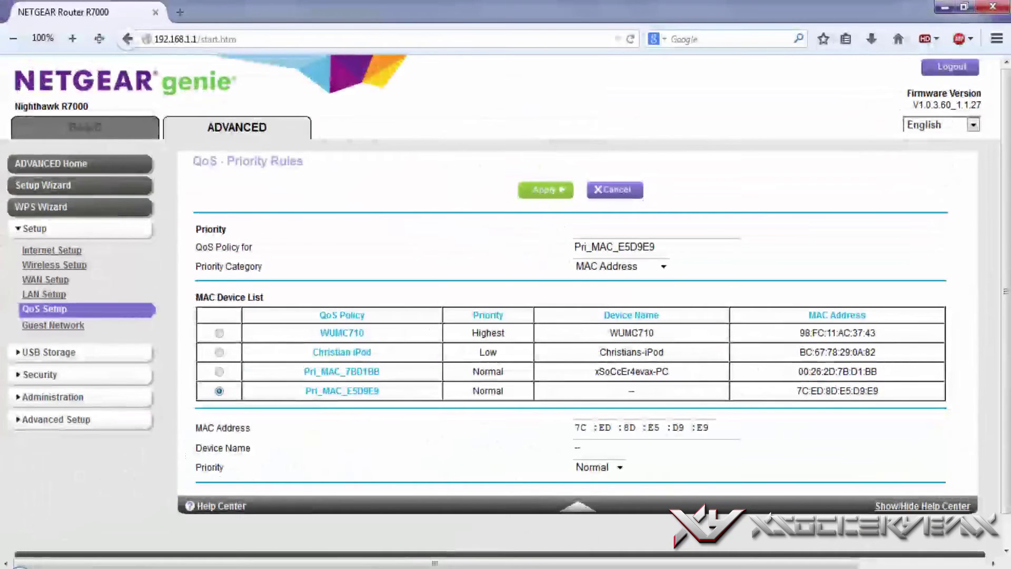
Set the device name to Xbox 360 and its priority to Highest.
click(578, 448)
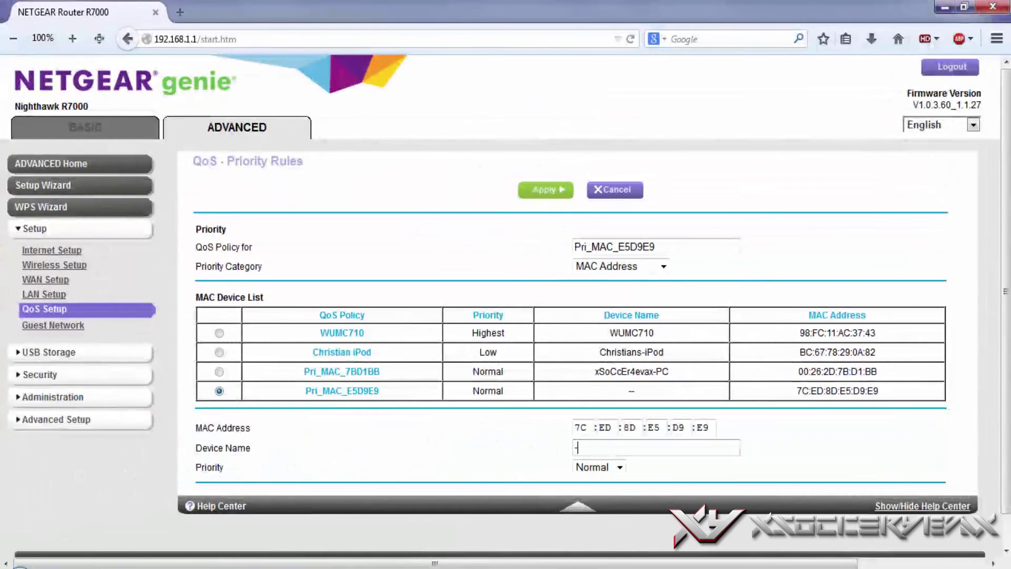
text(X)
key(Down)
key(Down)
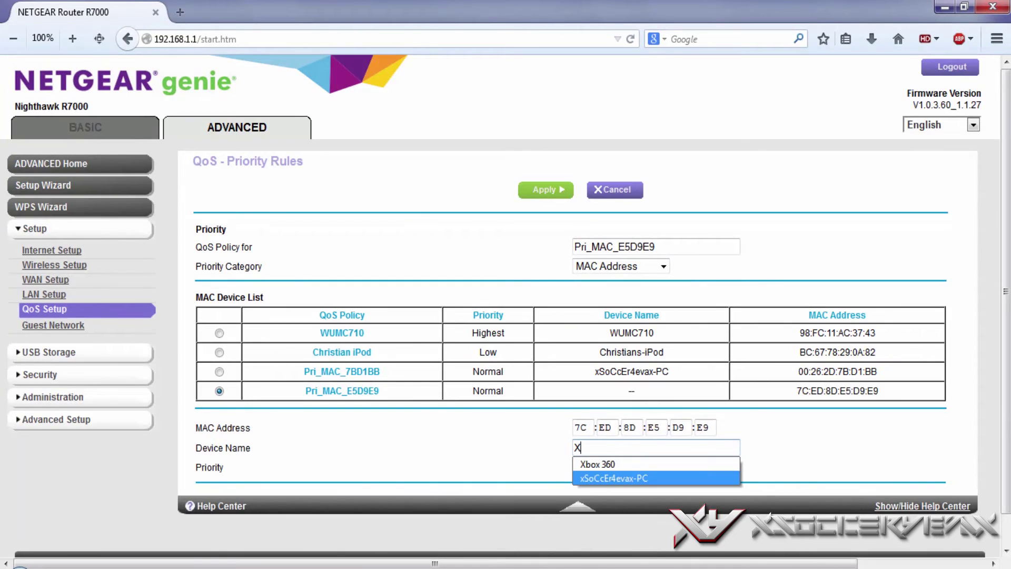
key(Up)
key(Return)
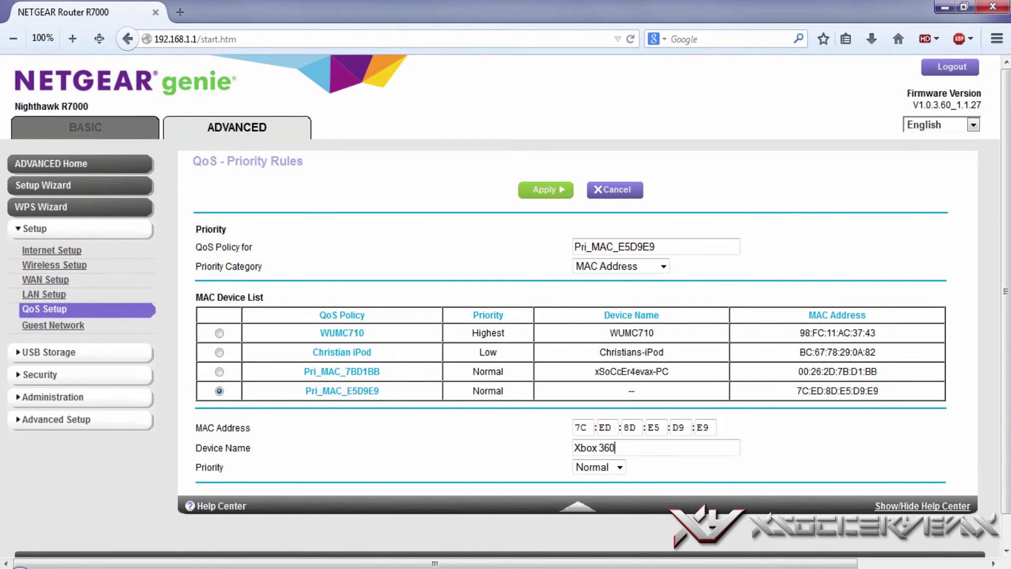
key(Tab)
key(alt+Down)
key(Up)
key(Up)
key(Return)
Name the QoS policy Xbox 360 and save the rule.
key(Tab)
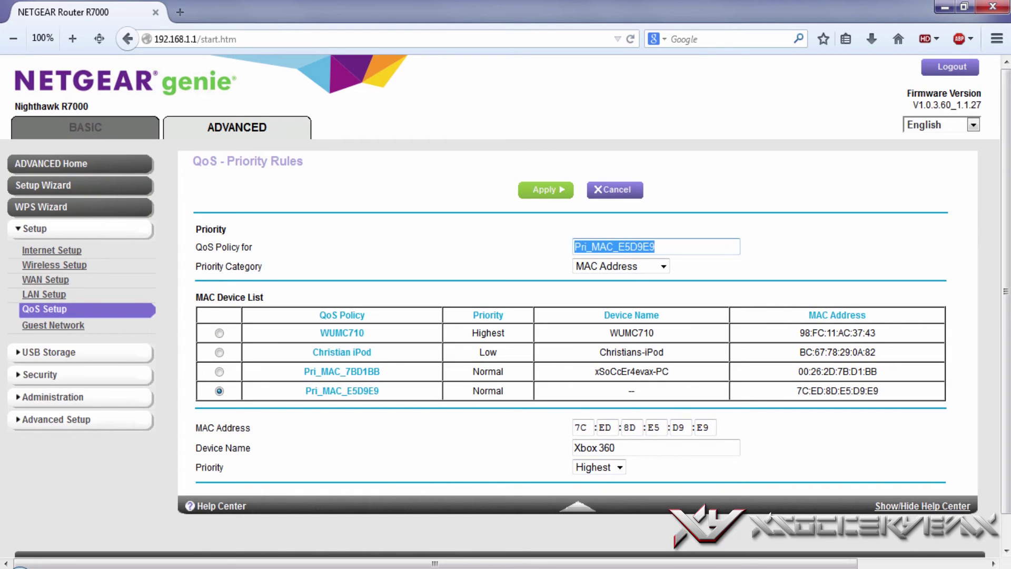
text(X)
key(Down)
key(Return)
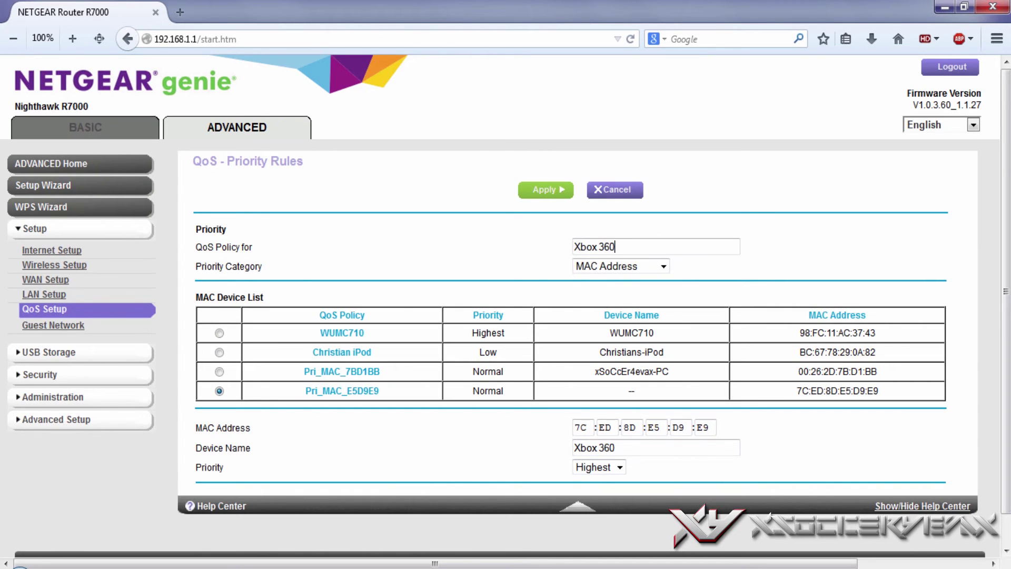
key(Return)
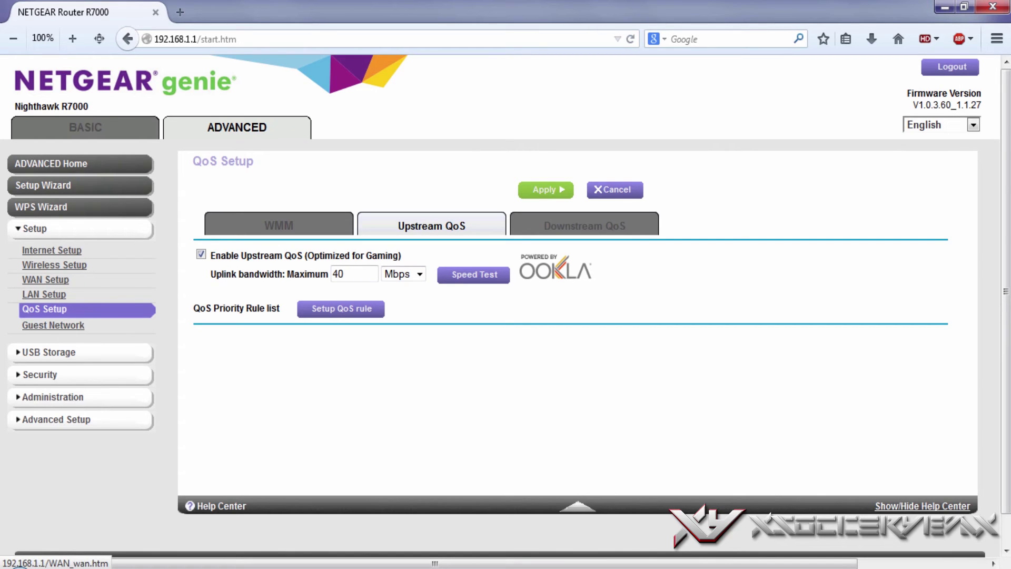
On the WAN Setup page, change the Default DMZ Server address's last number to read 192.168.1.4.
click(45, 279)
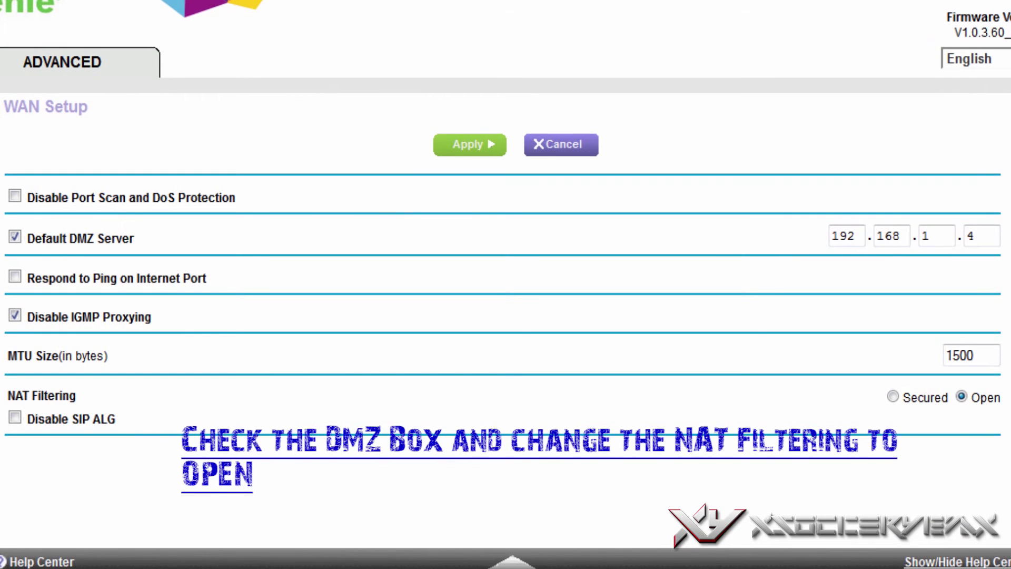
click(981, 235)
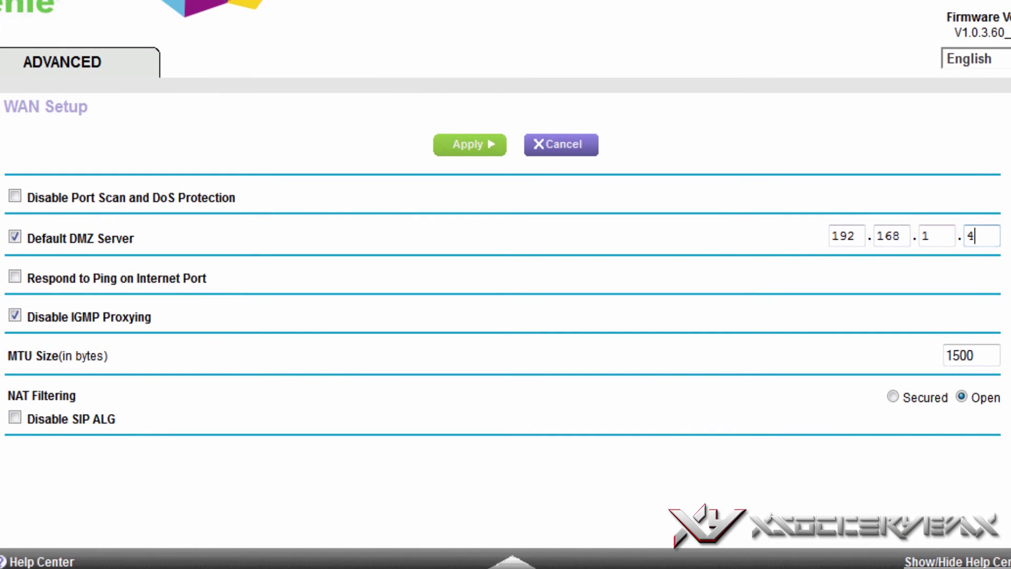
key(BackSpace)
click(980, 236)
text(4)
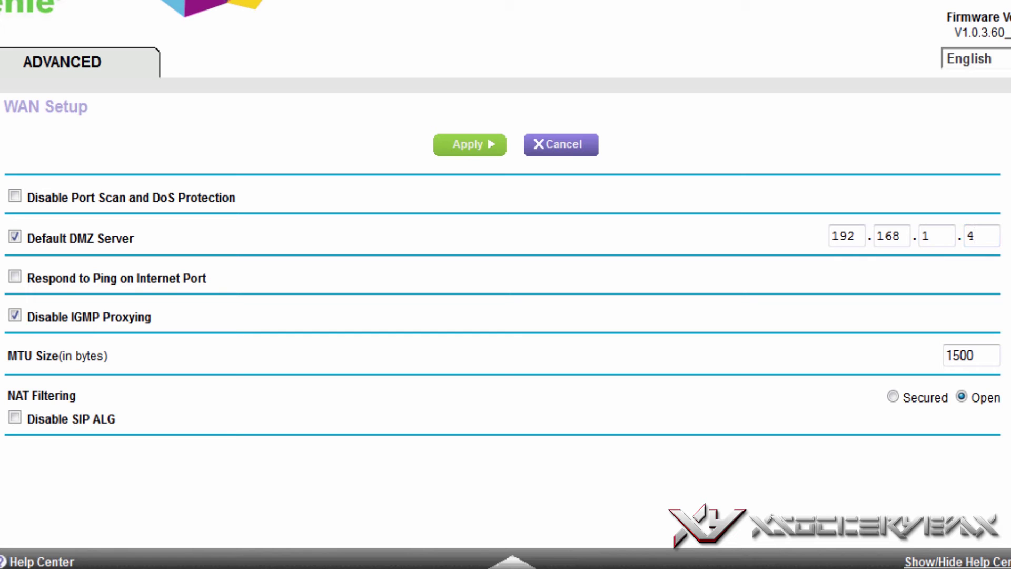